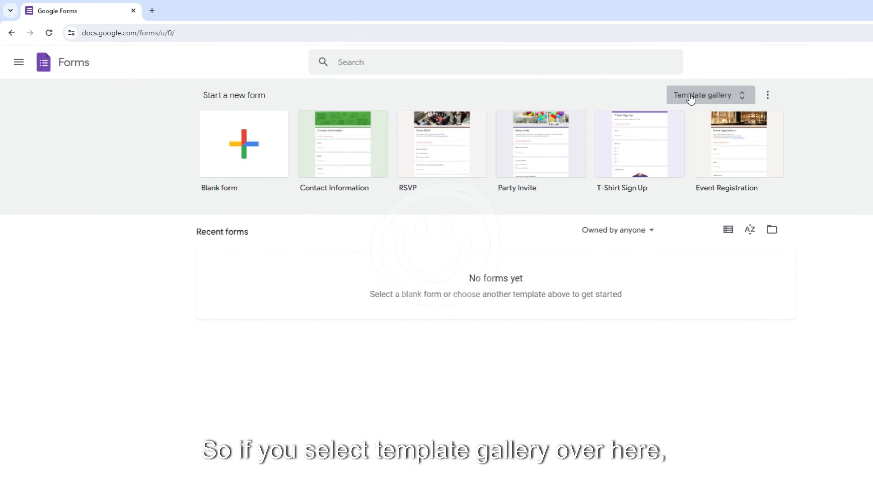
Step: Browse the template gallery and create a new blank form
left_click(723, 96)
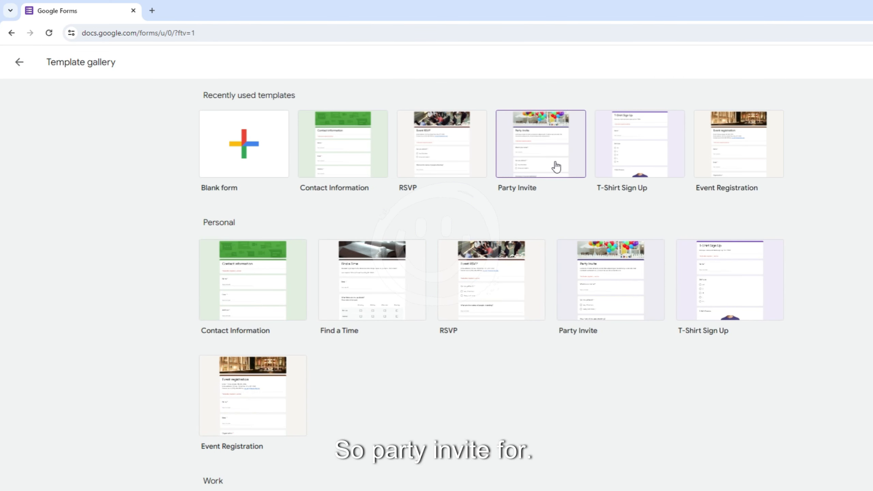
scroll(547, 220, "down", 10)
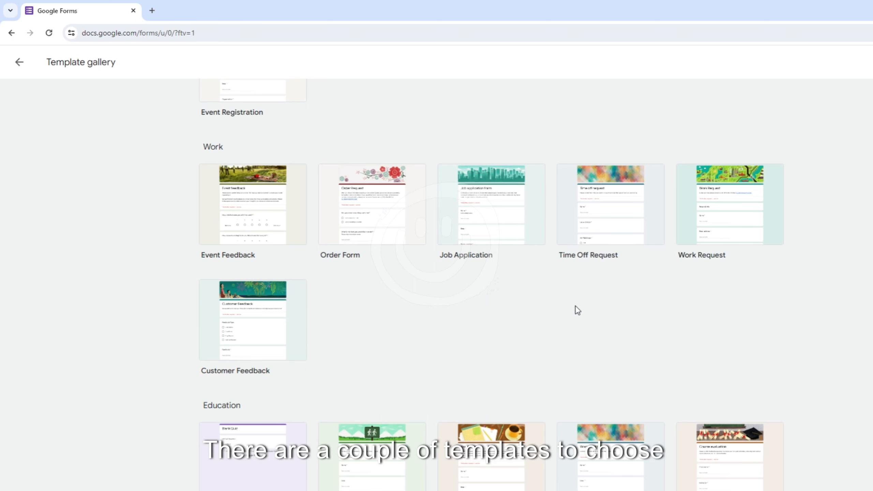
scroll(576, 298, "up", 10)
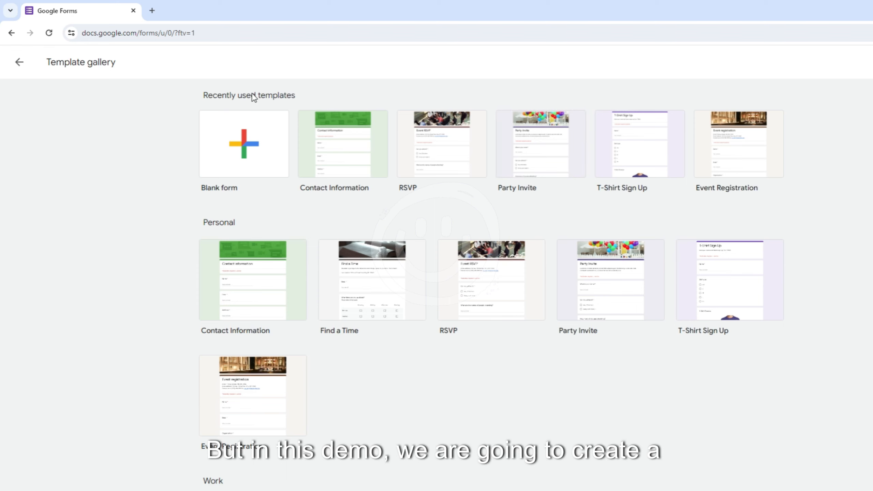
left_click(253, 149)
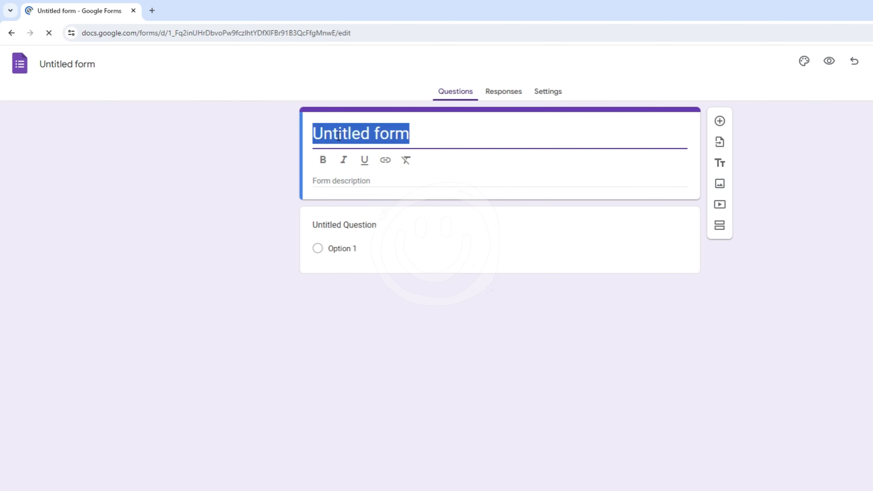
Step: Title the form "Questionnaire" and enter the description "I want to ask you some questions"
type("Questionnaire")
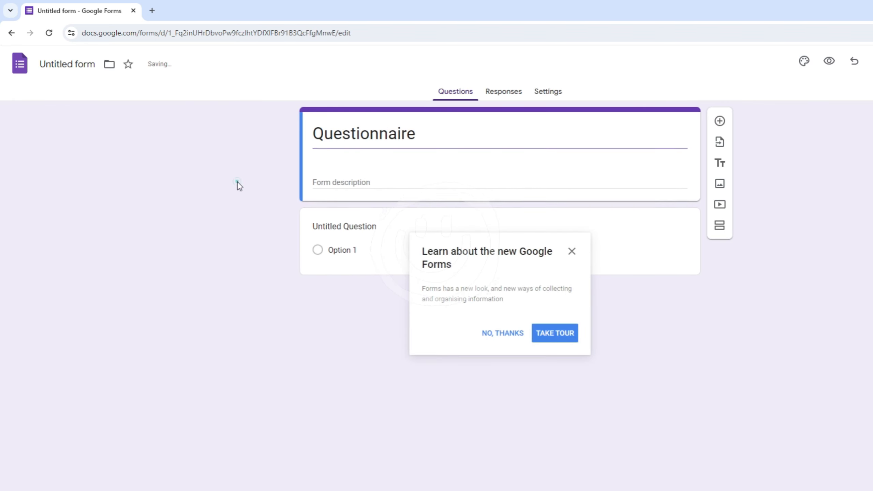
left_click(356, 160)
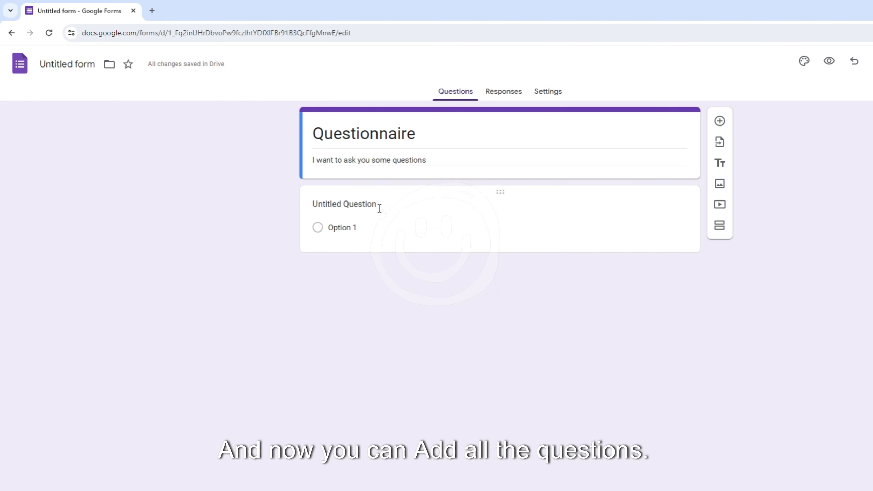
Step: Name the first, untitled question "Question 1"
left_click(380, 205)
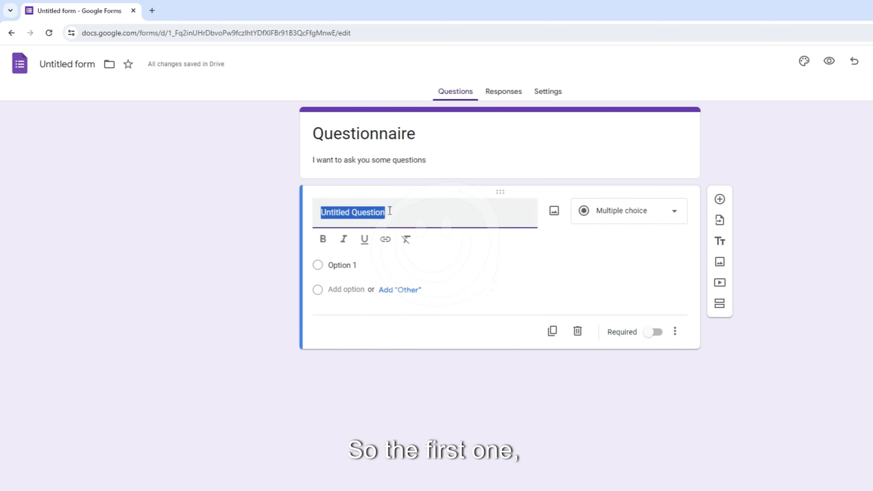
type("Question 1")
key("ctrl+a")
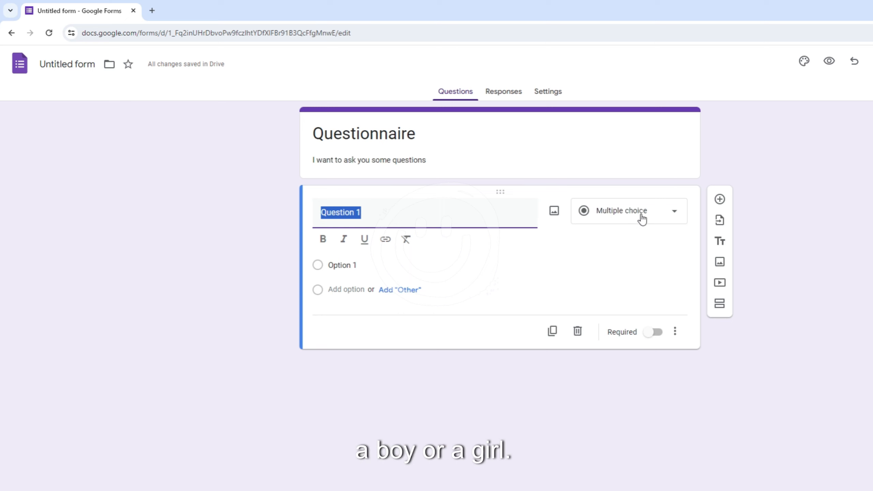
Step: Try the Short answer and Paragraph types on Question 1 and return it to Multiple choice
left_click(657, 215)
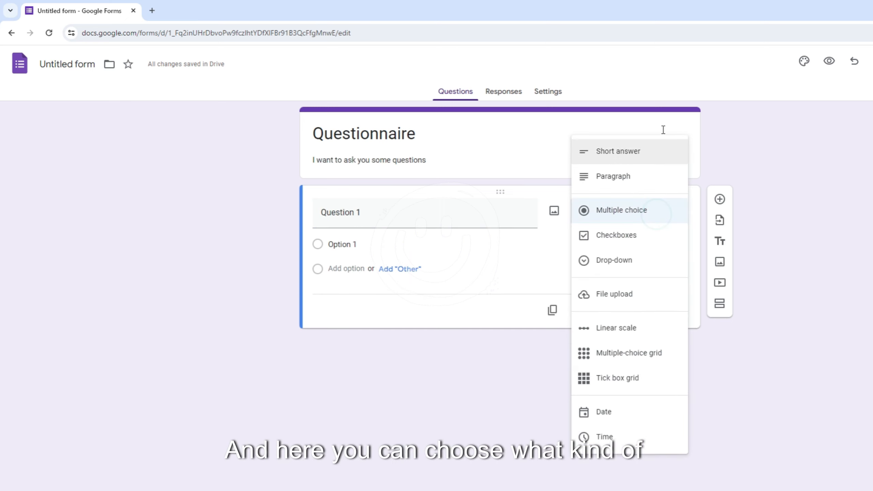
left_click(612, 151)
left_click(369, 213)
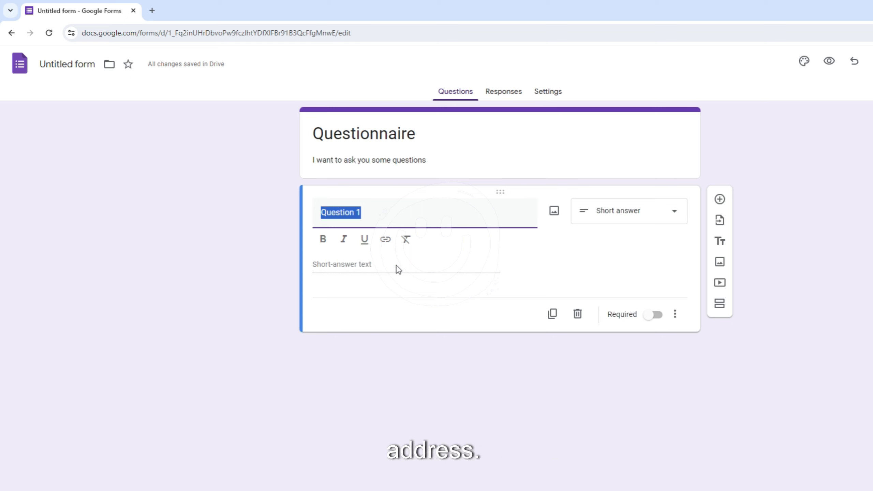
left_click(645, 215)
left_click(631, 243)
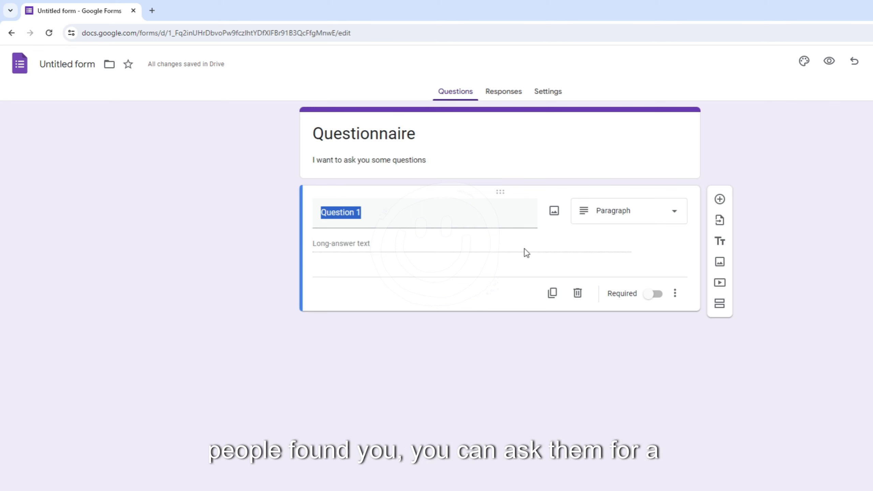
left_click(654, 214)
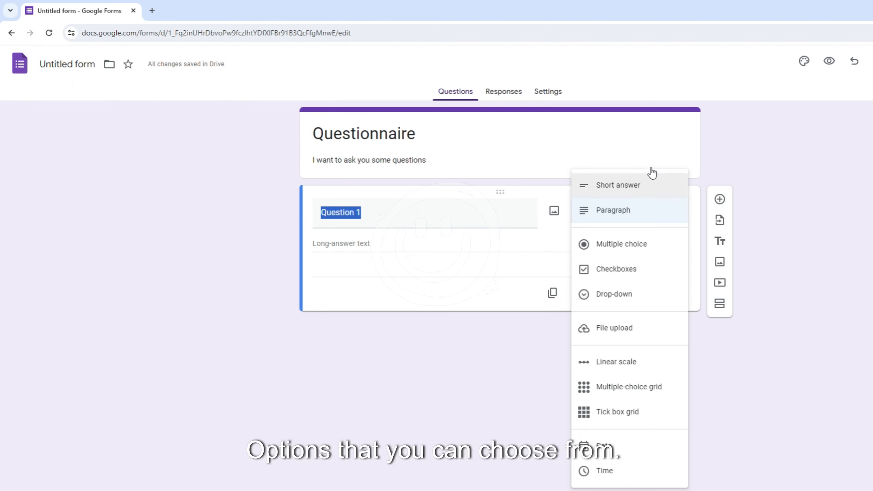
left_click(626, 248)
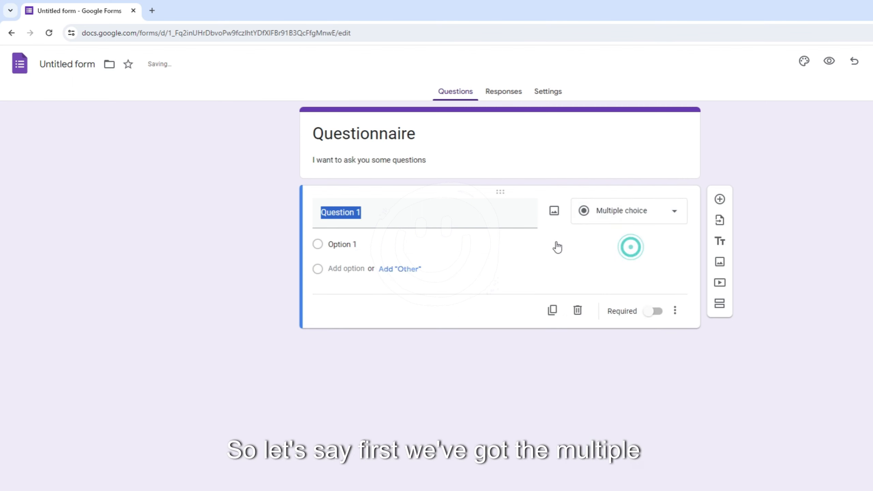
Step: Give Question 1 the options Male, Female and Prefer not to say, and make it required
left_click(339, 243)
type("Male")
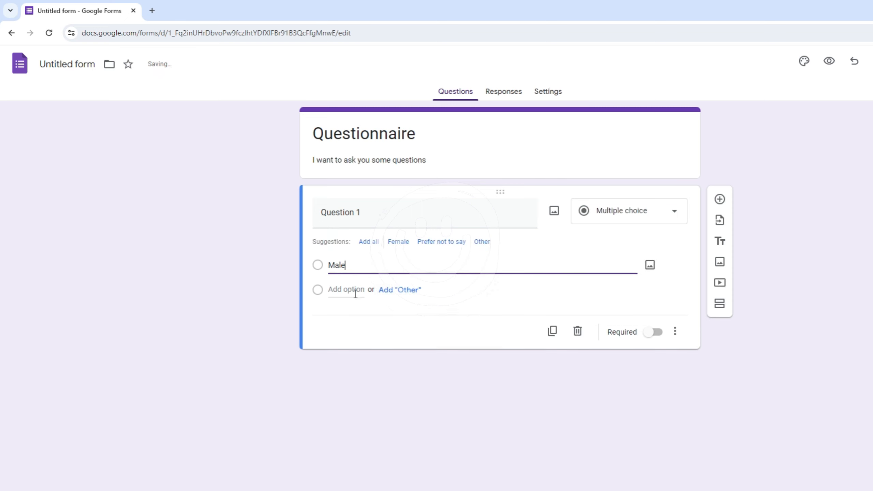
left_click(341, 290)
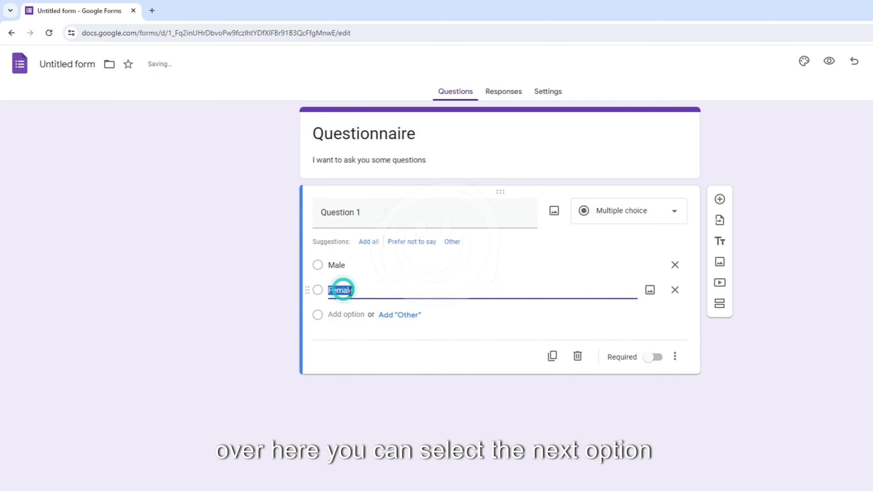
left_click(362, 290)
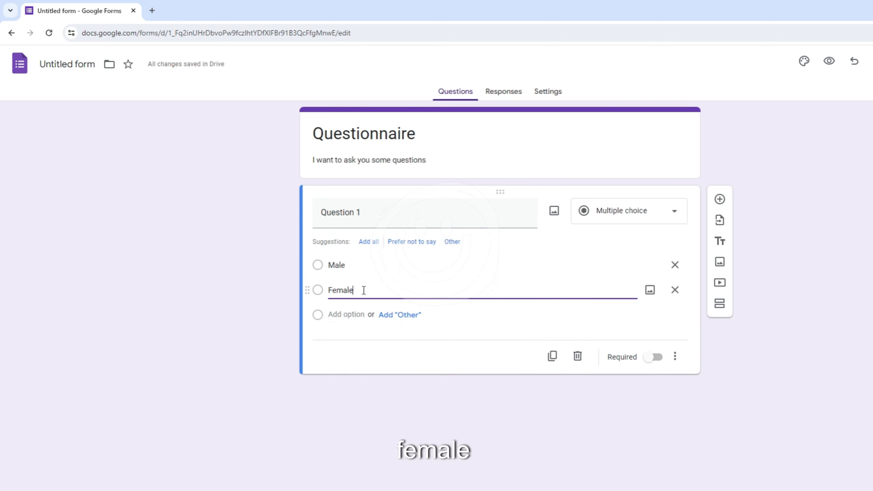
left_click(354, 315)
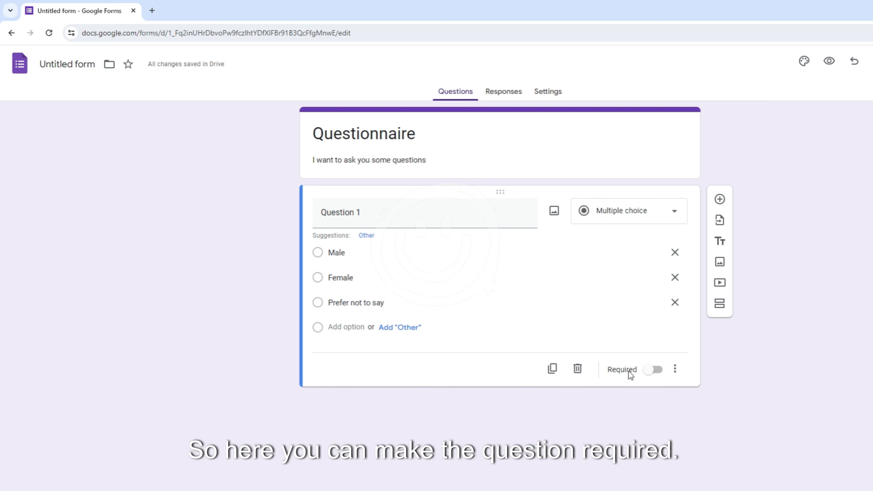
left_click(654, 370)
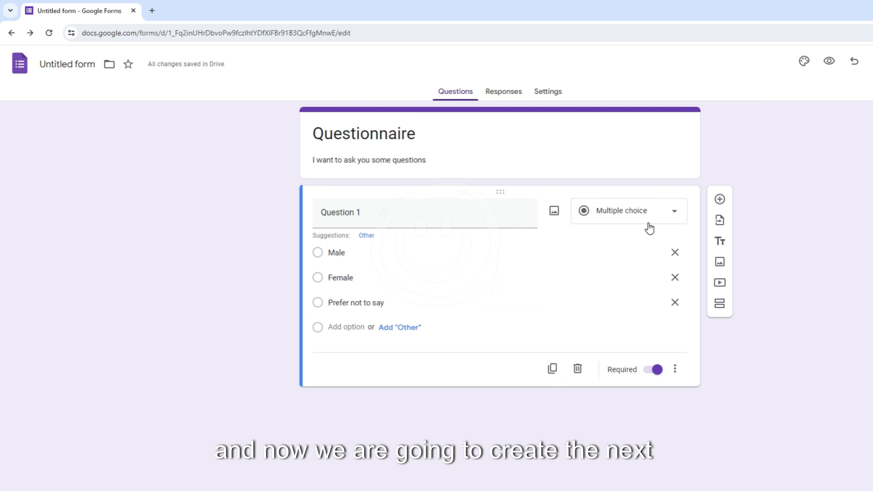
Step: Add a new question named "Question 2" below Question 1 with the Paragraph answer type
left_click(720, 200)
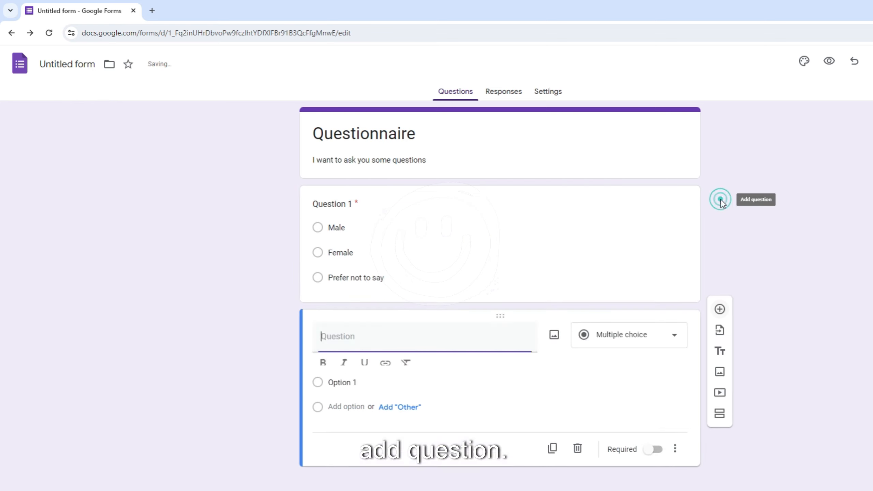
type("Question 2")
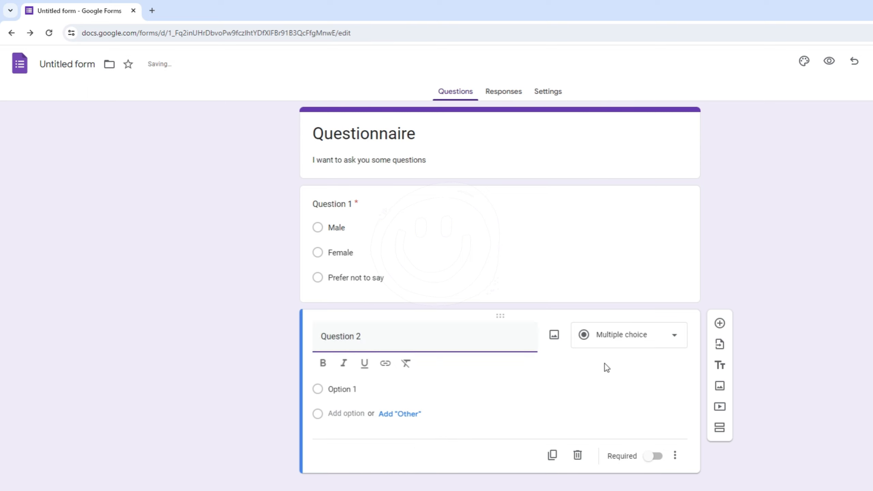
left_click(624, 337)
left_click(634, 256)
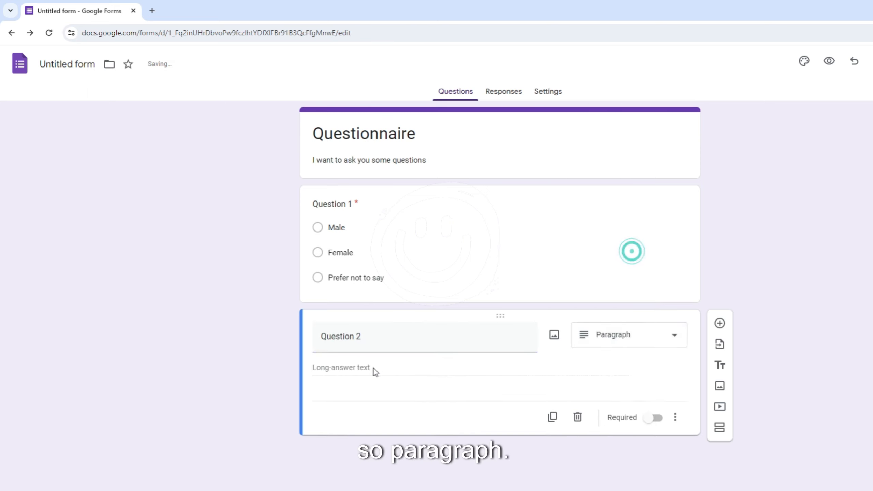
triple_click(372, 334)
left_click(363, 390)
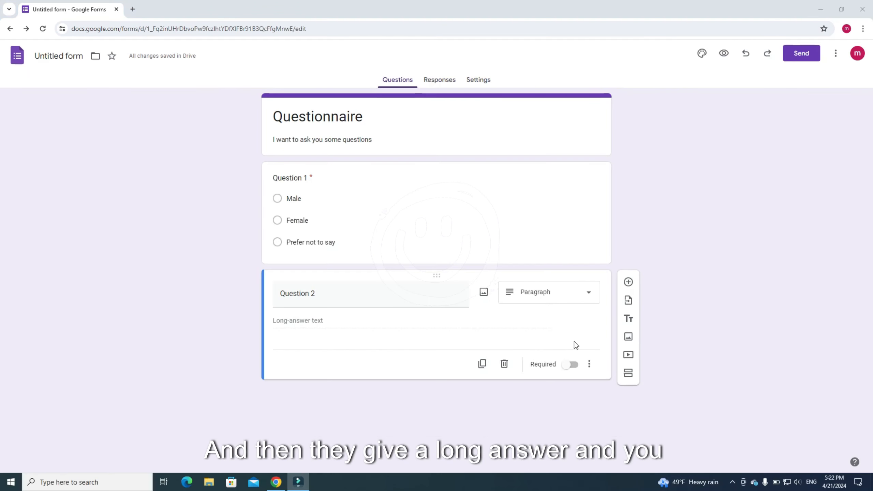
Step: Add another question below Question 2 with the Checkboxes type and name it "Question 3"
left_click(631, 282)
left_click(553, 328)
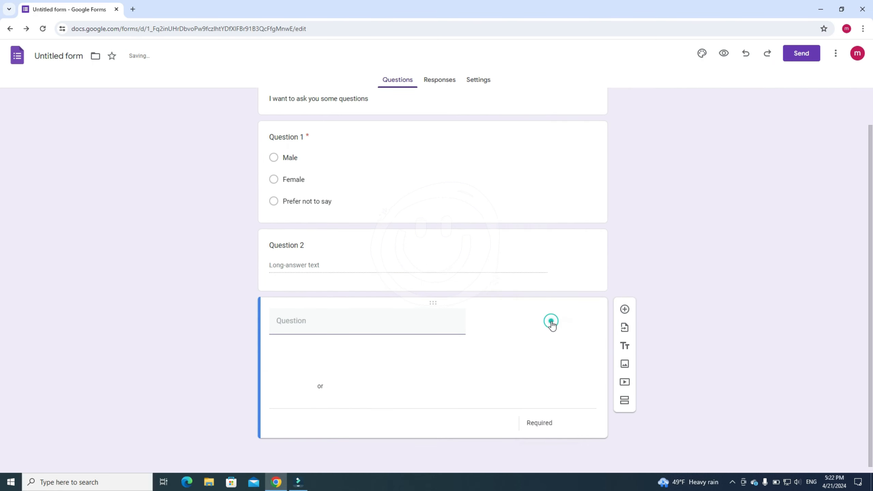
left_click(549, 281)
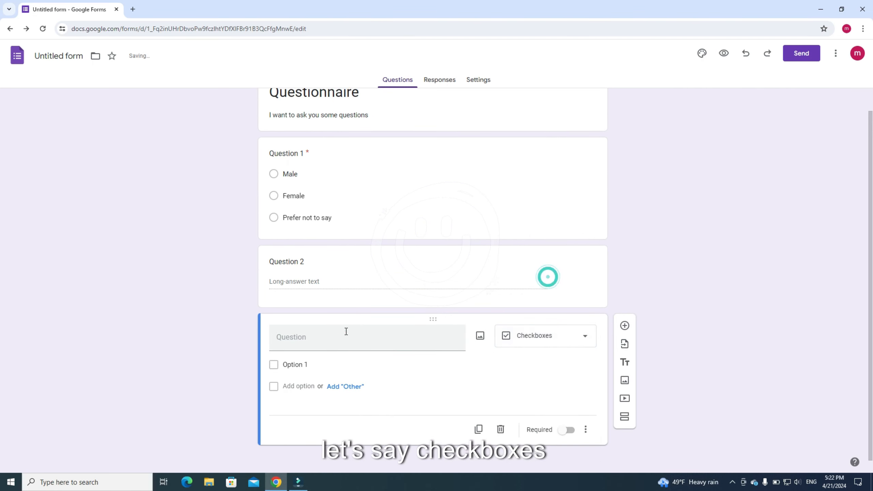
left_click(341, 334)
type("Question 1")
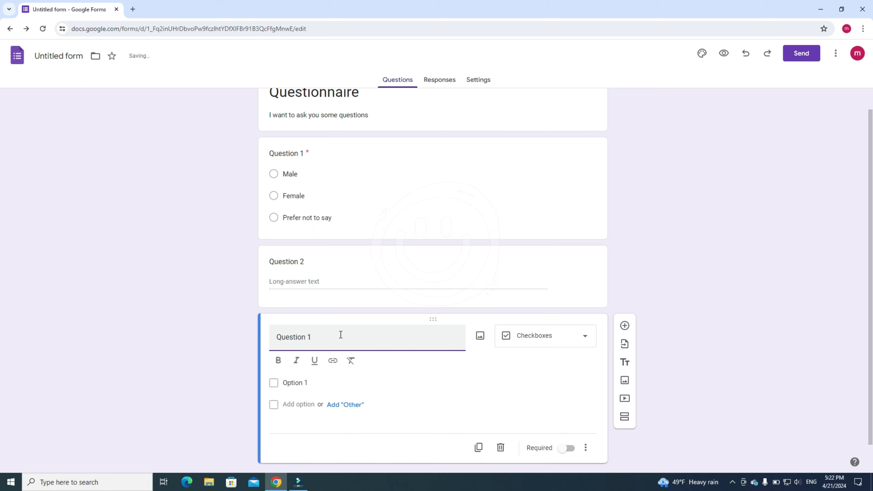
key("BackSpace")
type("3")
Step: Give Question 3 the checkbox options A, B and C
left_click(295, 382)
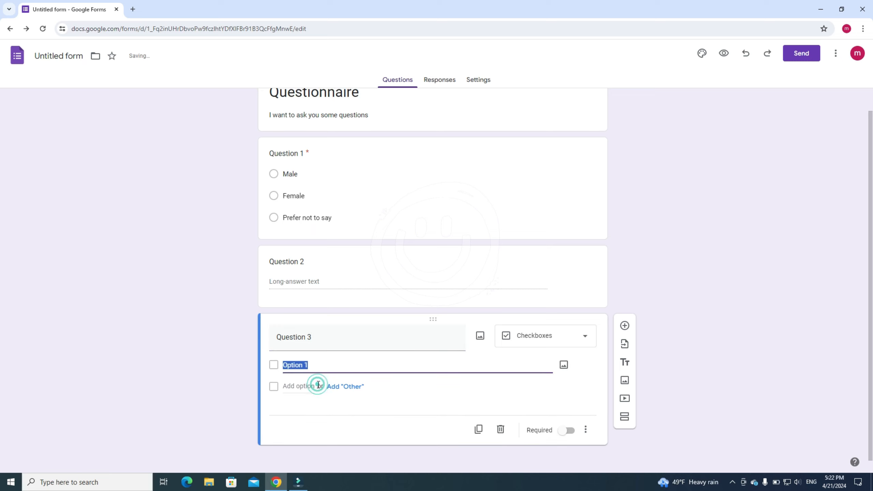
type("A")
left_click(309, 387)
type("B")
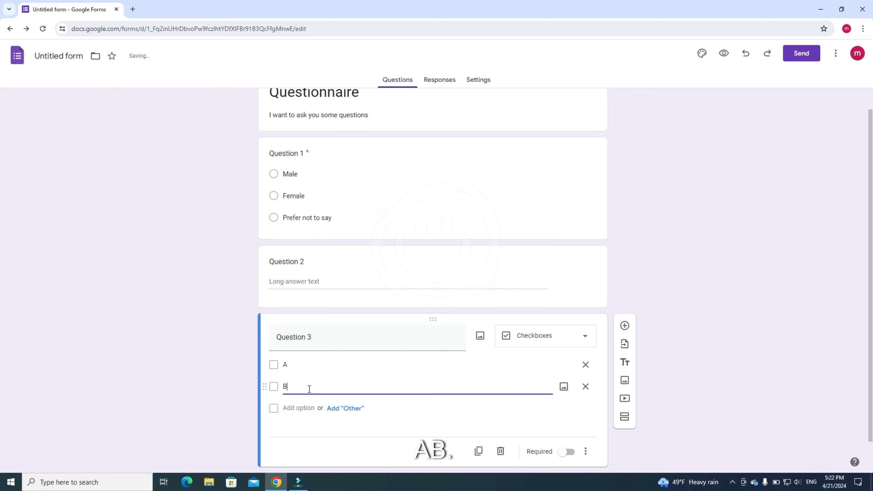
left_click(295, 408)
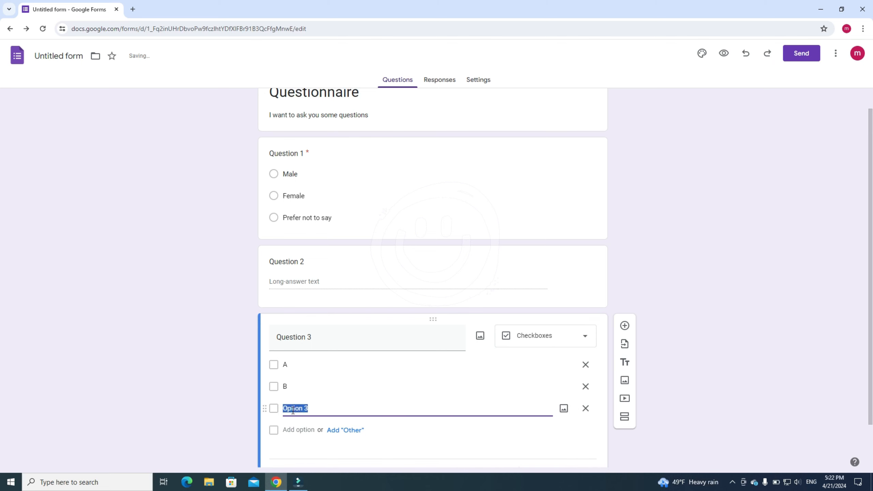
type("C")
left_click(686, 373)
Step: Try to move Question 3 to another position in the form
scroll(434, 343, "up", 1)
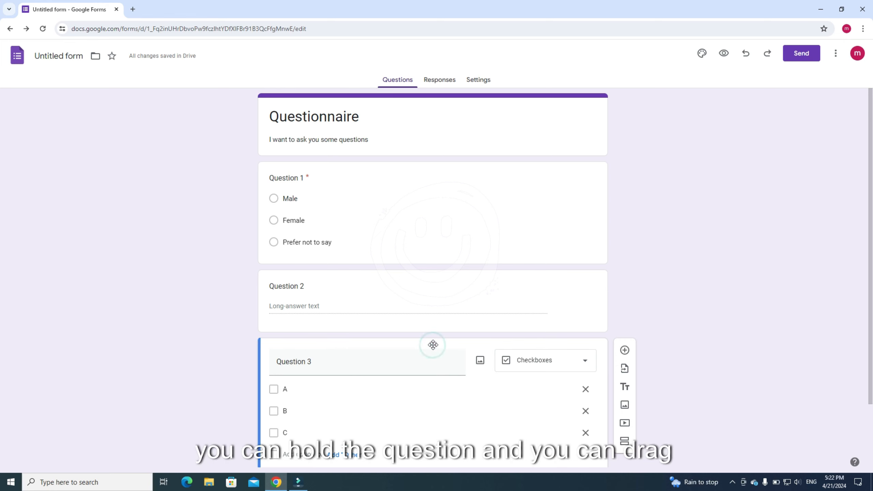
left_click_drag(433, 345, 440, 398)
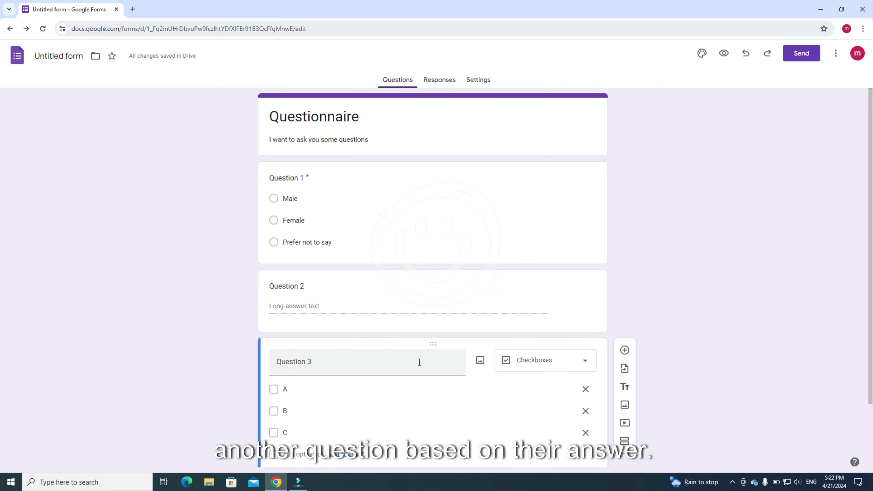
Step: Enable Go to section based on answer for Question 1 and look at the destinations offered for the Female option
left_click(539, 209)
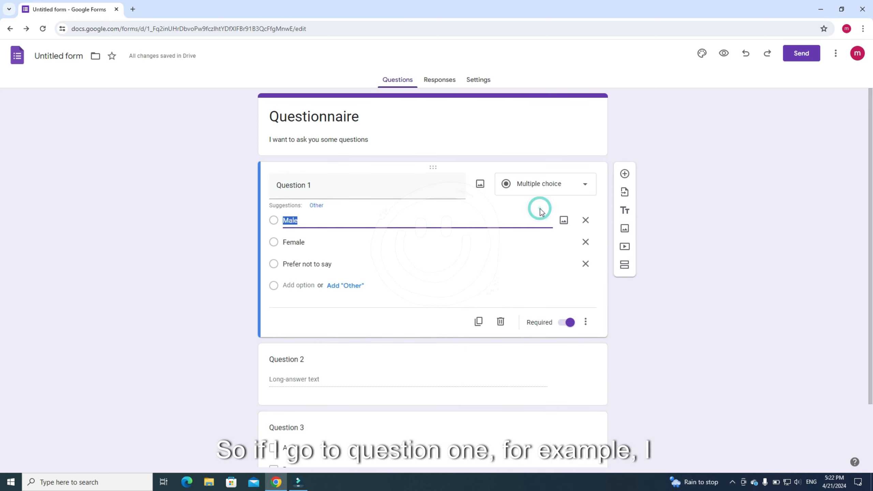
left_click(585, 324)
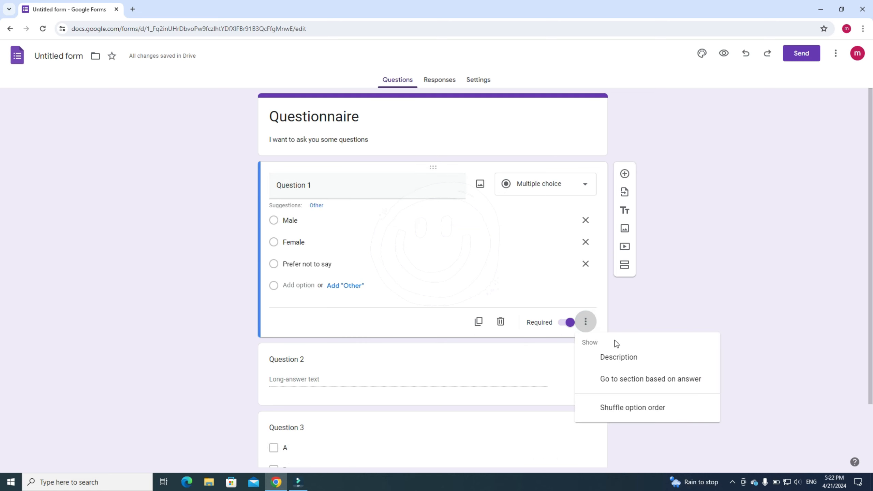
left_click(673, 382)
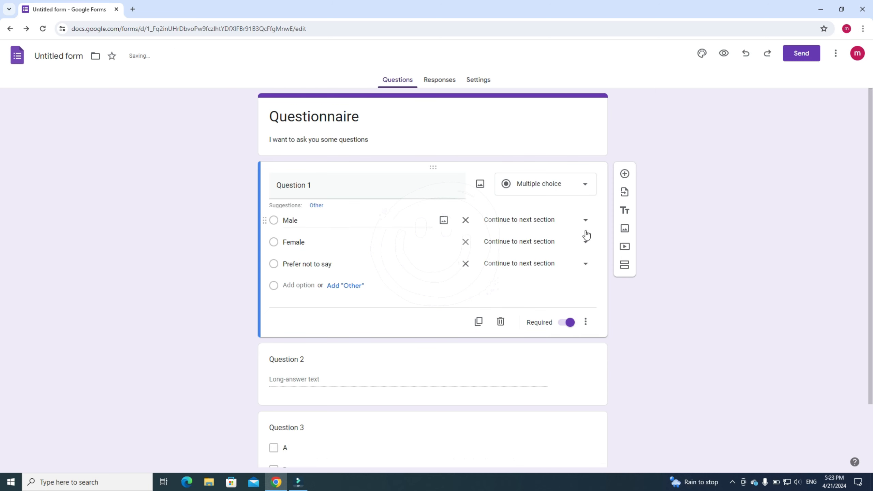
left_click(579, 241)
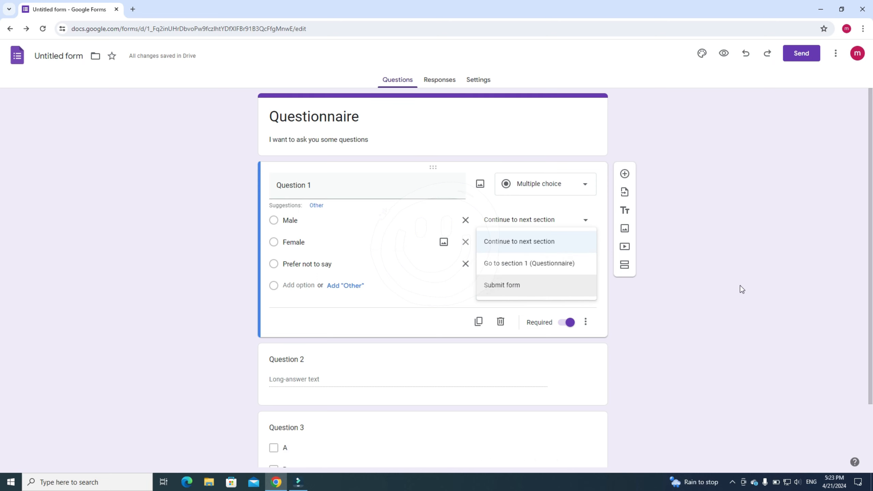
left_click(722, 289)
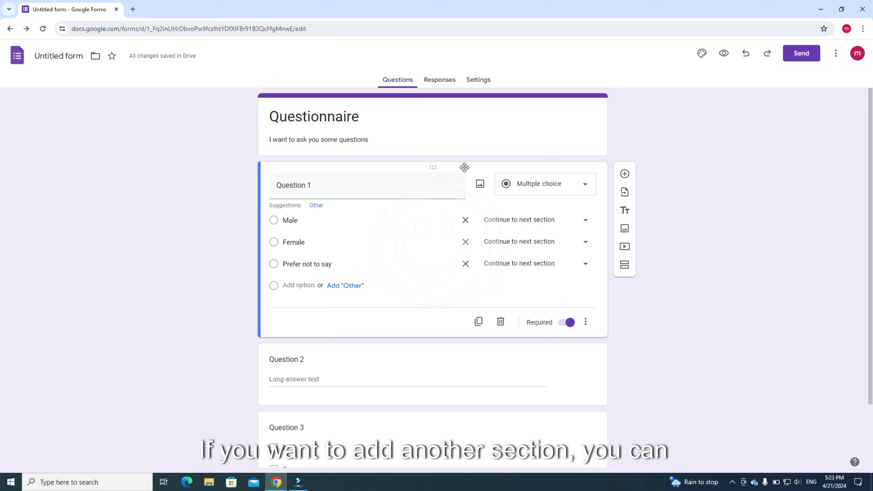
Step: Add a new section between Question 1 and Question 2
left_click(625, 265)
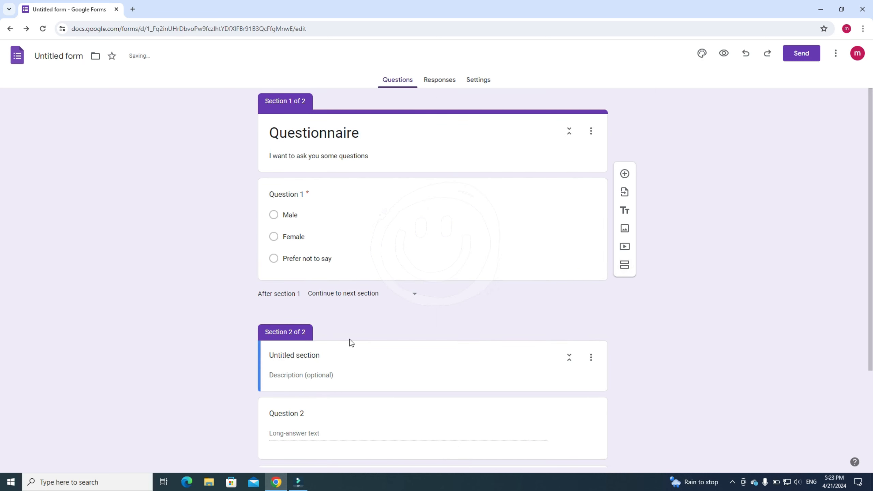
scroll(349, 339, "down", 2)
scroll(308, 272, "up", 2)
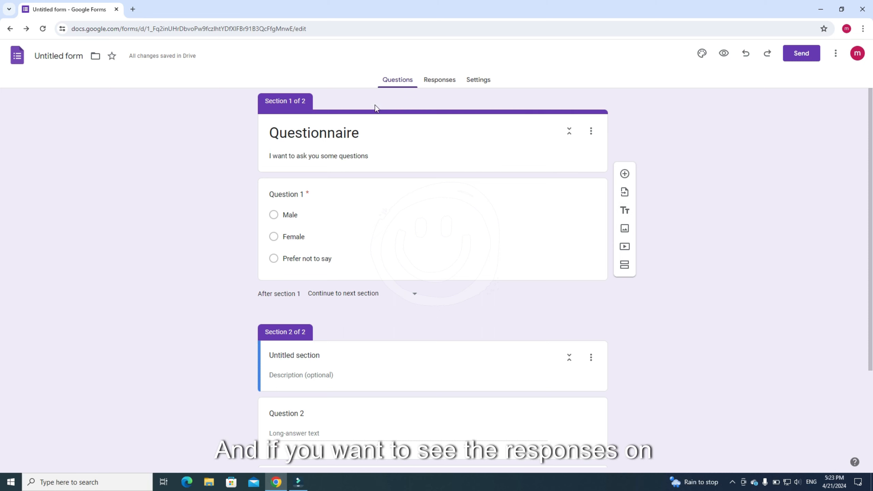
Step: Look at the form's responses page and examine the response settings, including the options for collecting email addresses
left_click(437, 85)
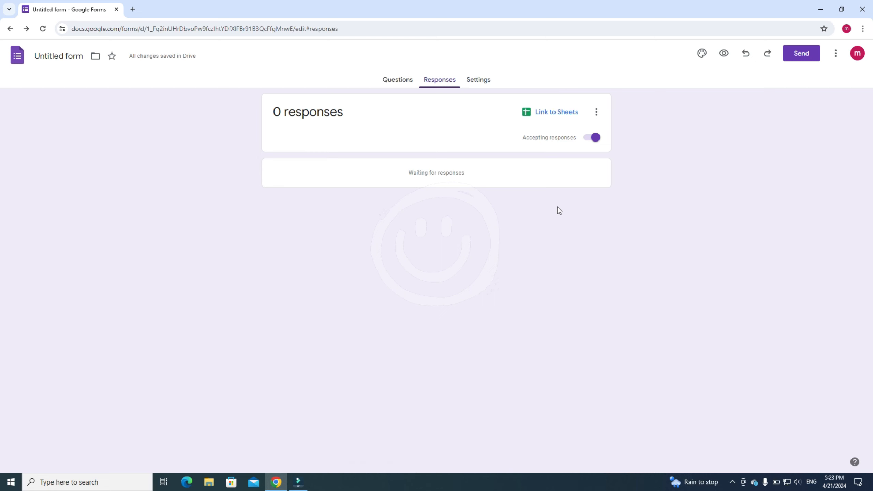
left_click(476, 79)
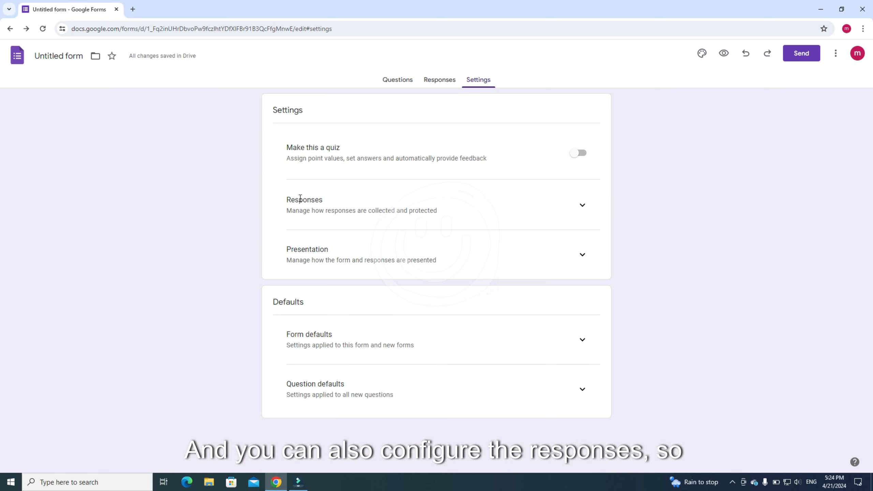
left_click(583, 206)
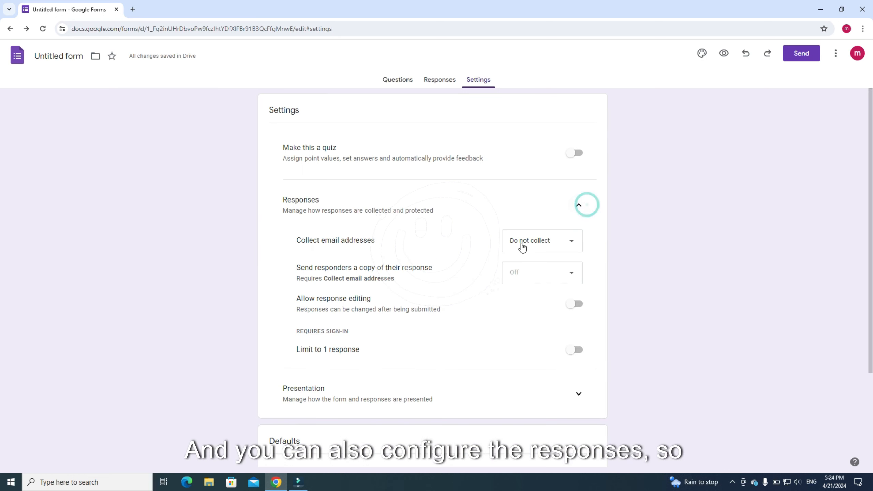
left_click(532, 240)
left_click(459, 241)
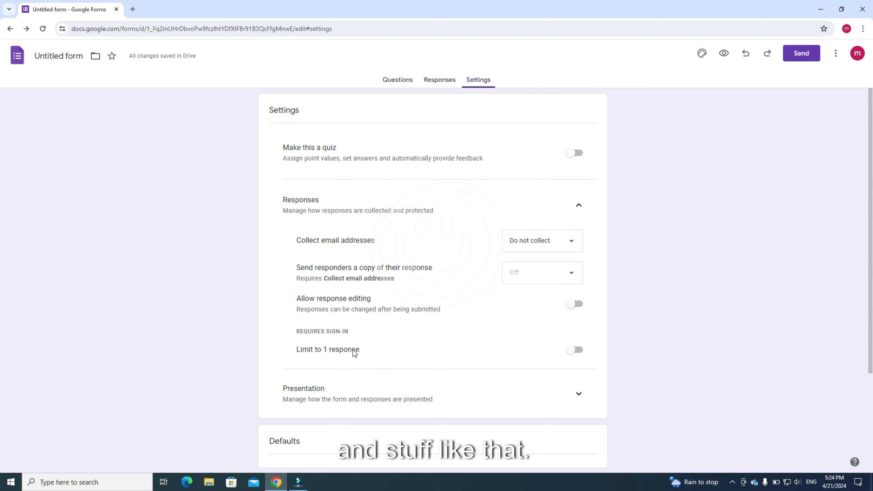
left_click(578, 205)
Step: Examine the form's presentation settings and return to the questions
left_click(585, 255)
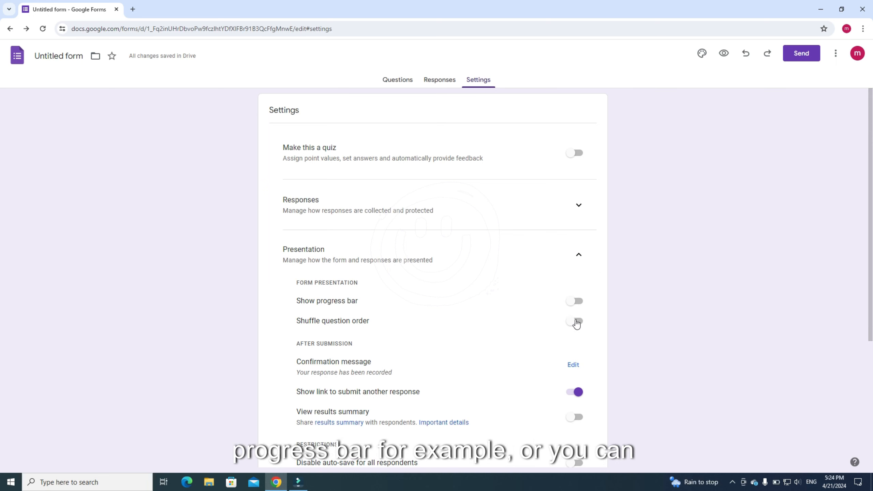
scroll(570, 326, "down", 5)
scroll(389, 282, "up", 5)
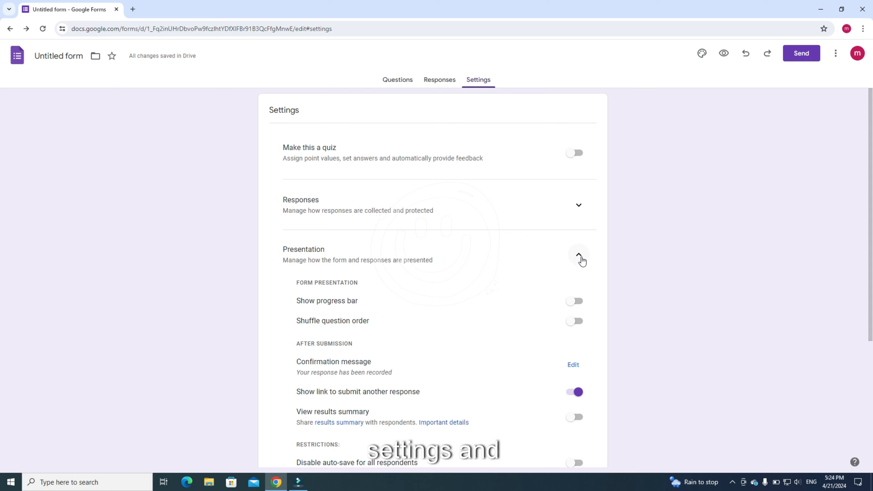
left_click(580, 258)
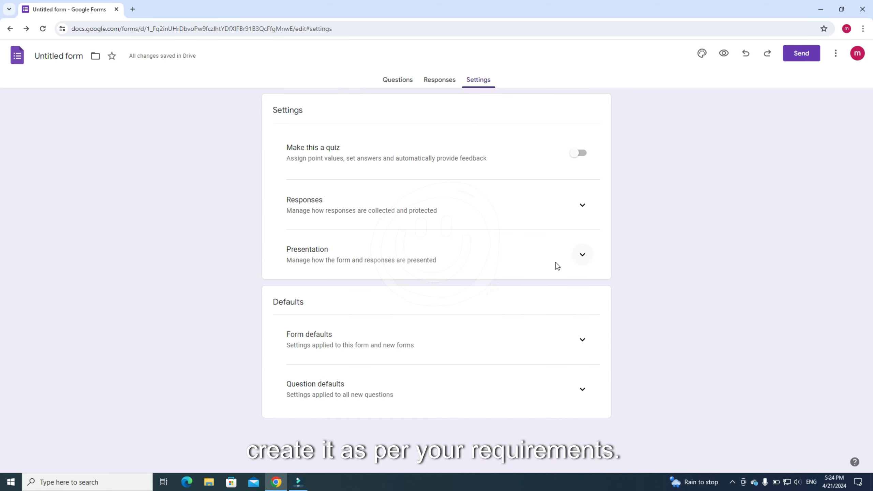
left_click(398, 81)
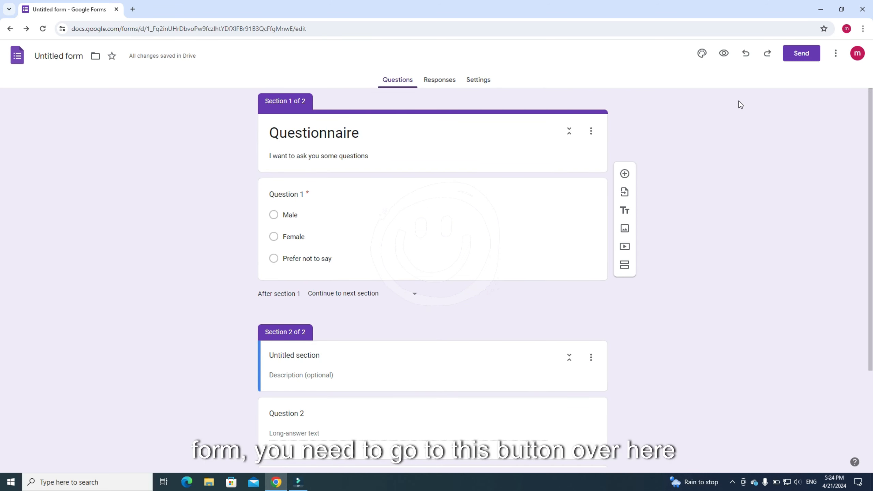
Step: Try several theme colours for the form and set the theme colour to grey
left_click(700, 55)
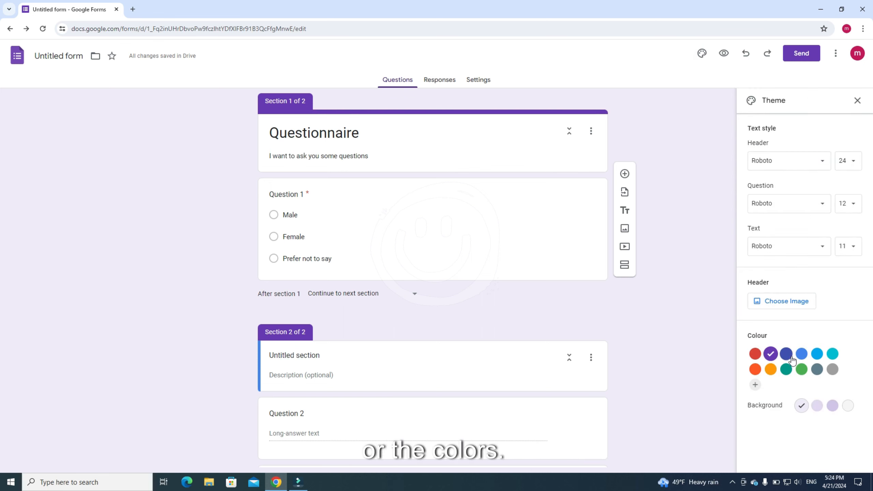
left_click(801, 354)
left_click(806, 371)
left_click(832, 369)
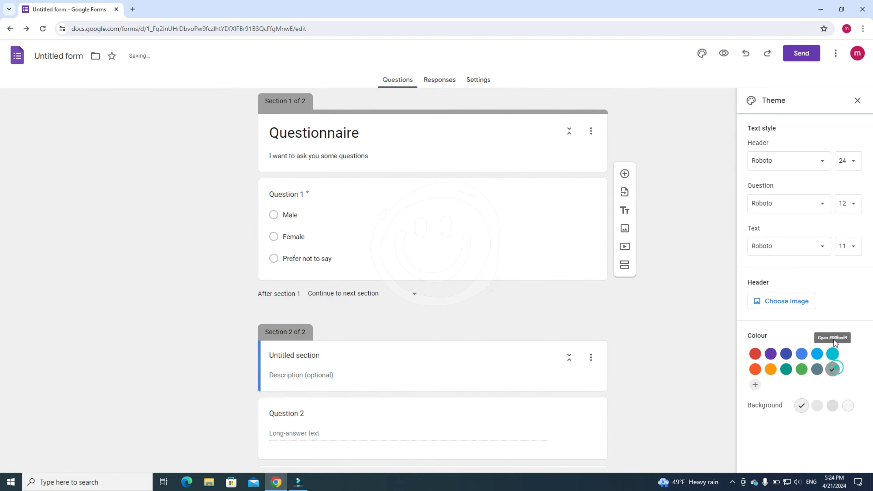
Step: Upload the car picture from the computer as the form's header image
left_click(784, 302)
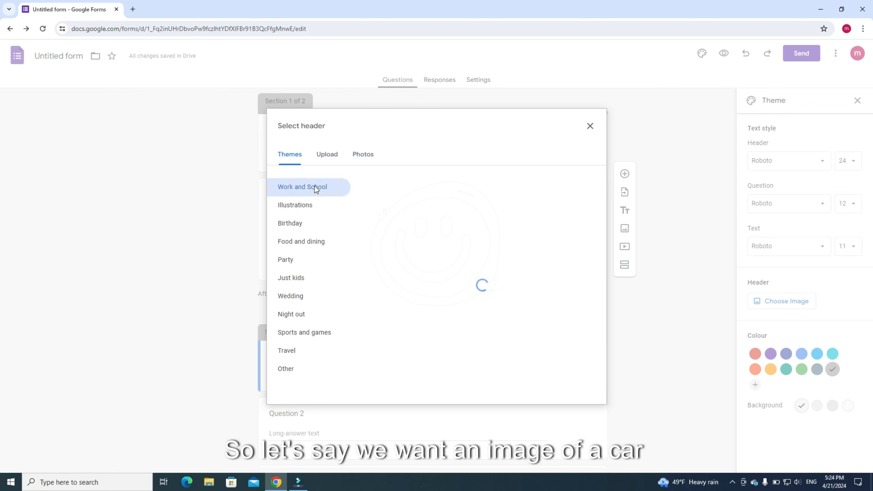
left_click(327, 154)
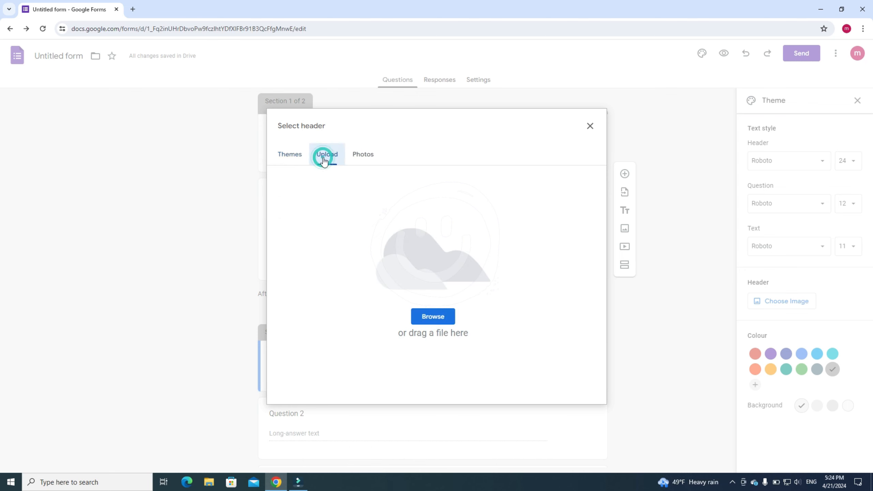
left_click(433, 315)
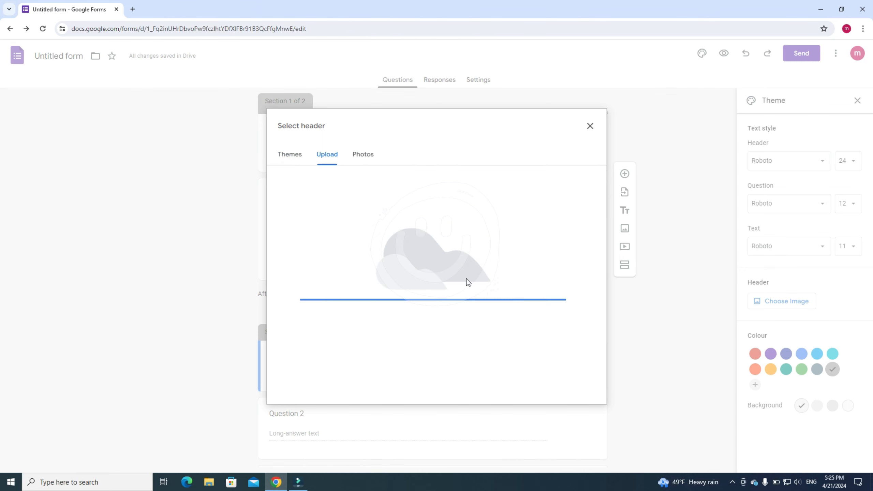
left_click(580, 381)
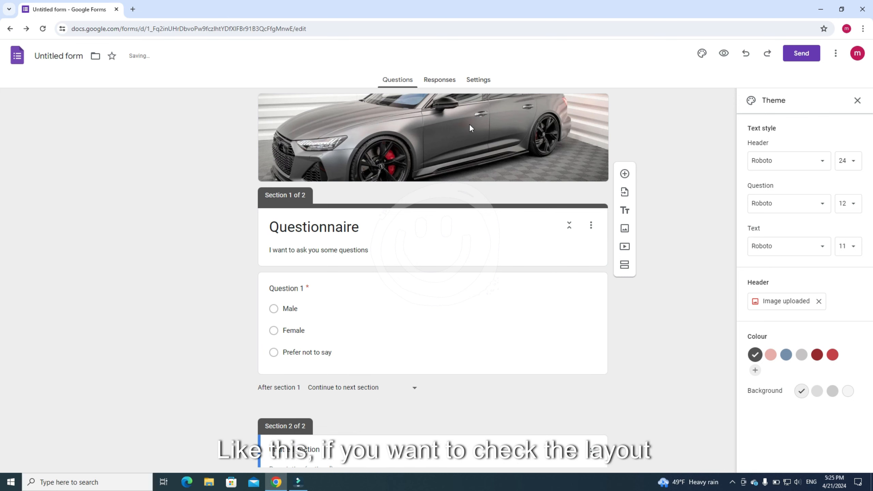
Step: Preview the form as respondents see it and go back to editing it
left_click(723, 54)
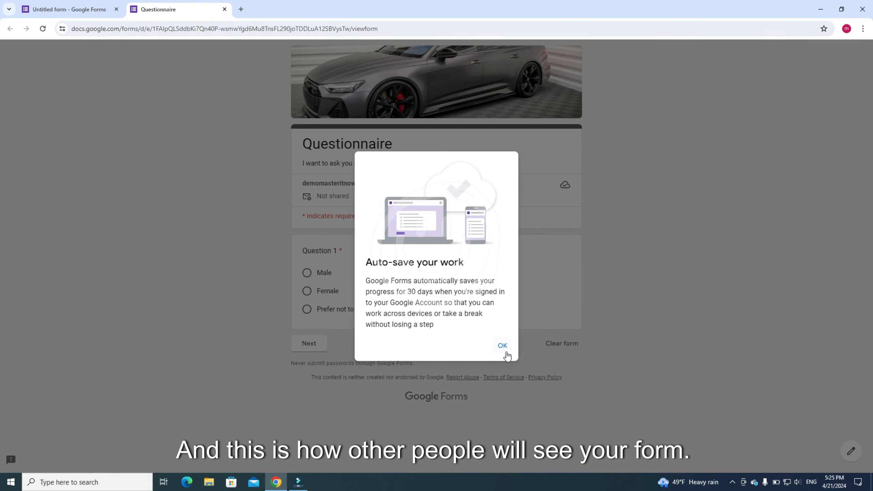
left_click(502, 345)
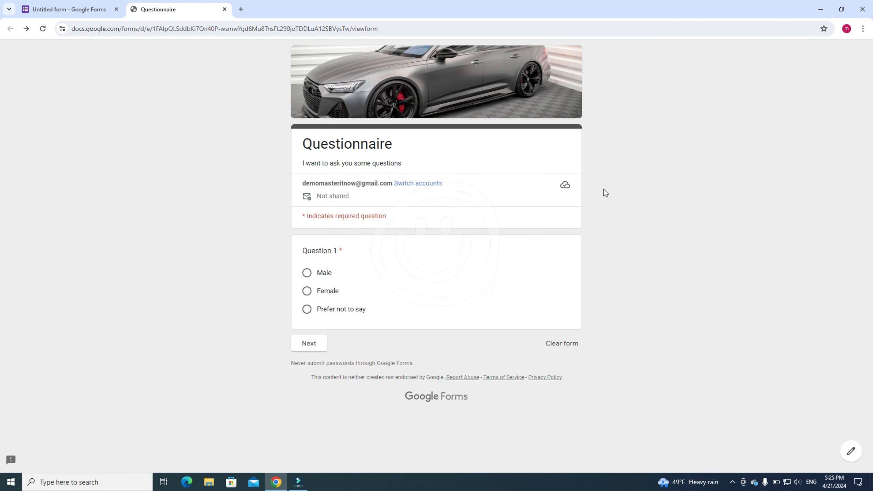
left_click(852, 452)
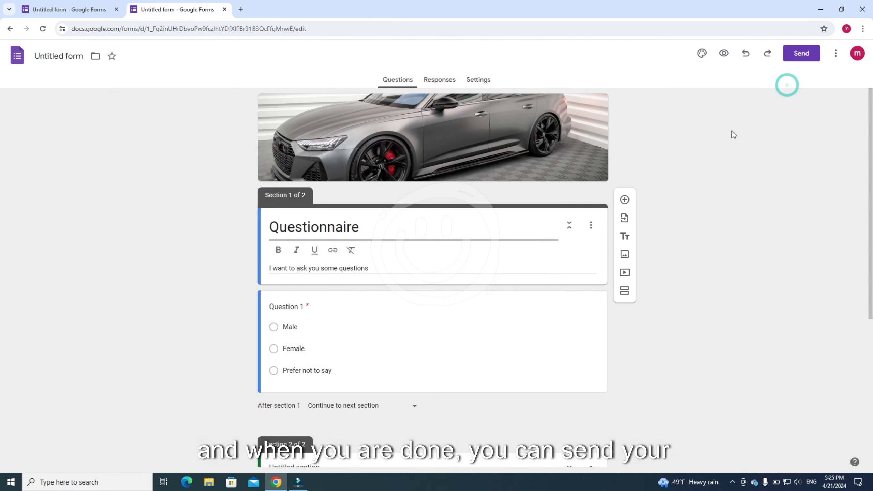
Step: Choose to send the form by link, shorten the URL and copy it
left_click(802, 54)
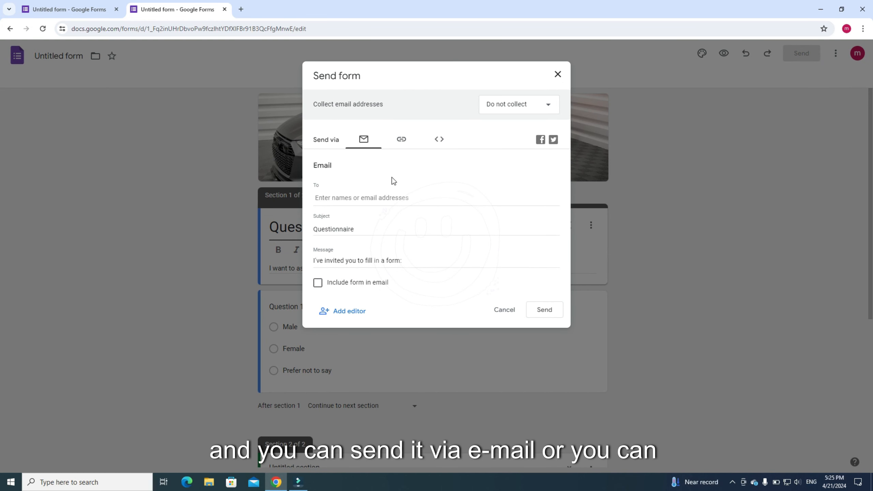
left_click(401, 139)
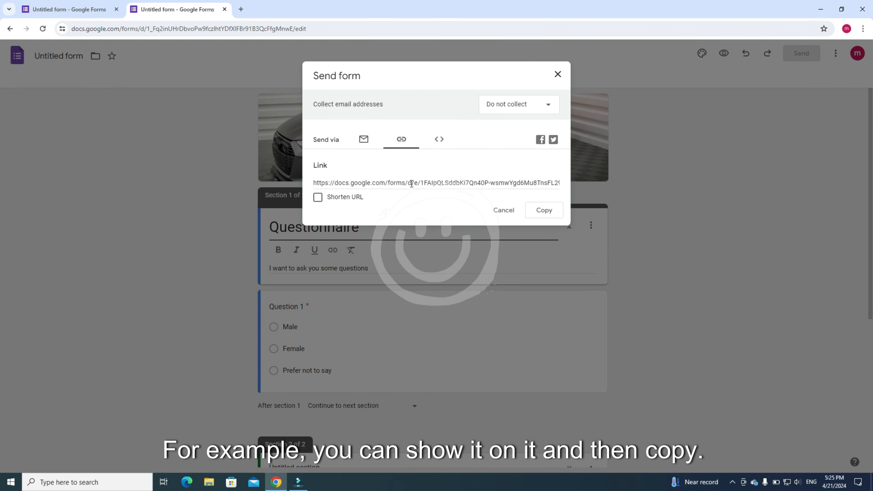
left_click(345, 197)
right_click(384, 182)
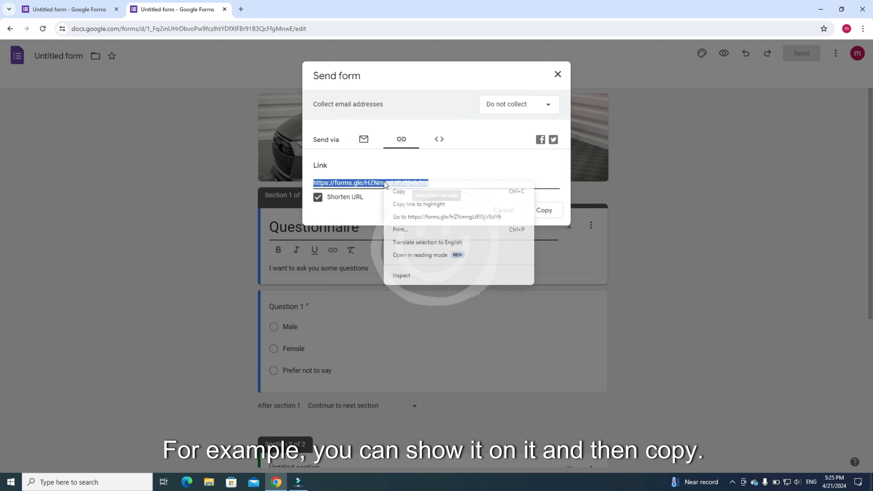
left_click(409, 190)
Step: Paste the copied form link into the address of a new browser tab and close that tab
left_click(241, 9)
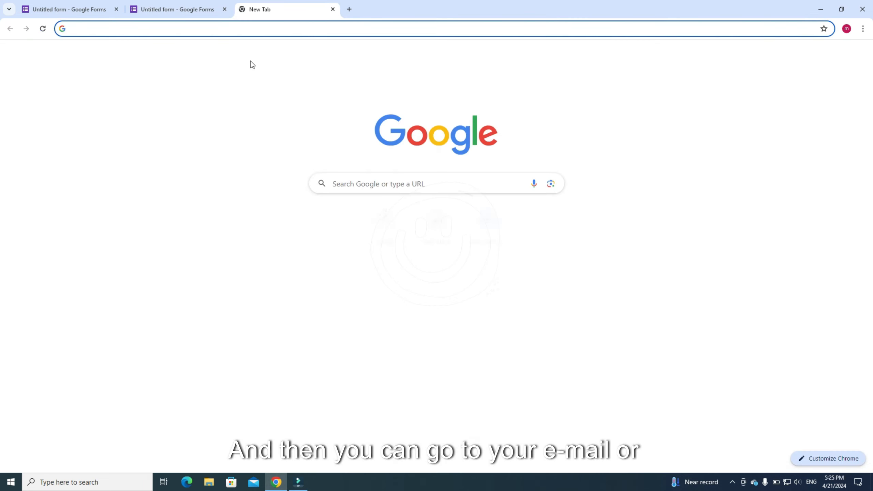
key("ctrl+v")
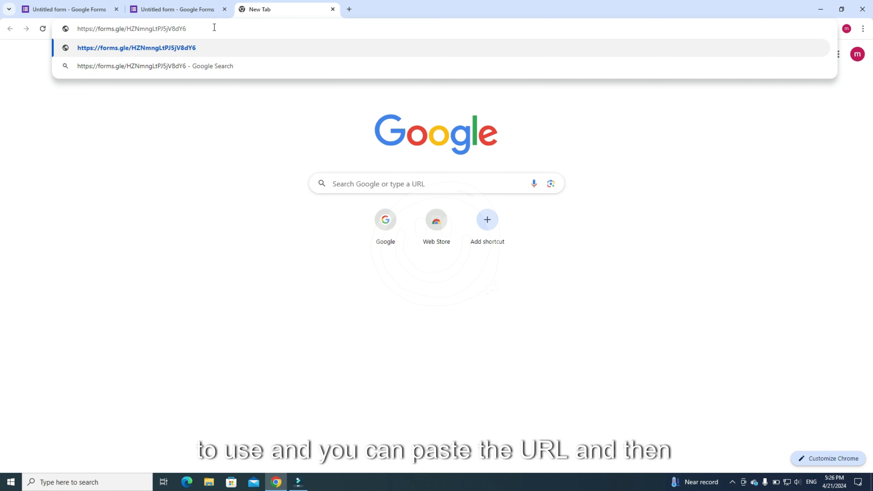
left_click(333, 9)
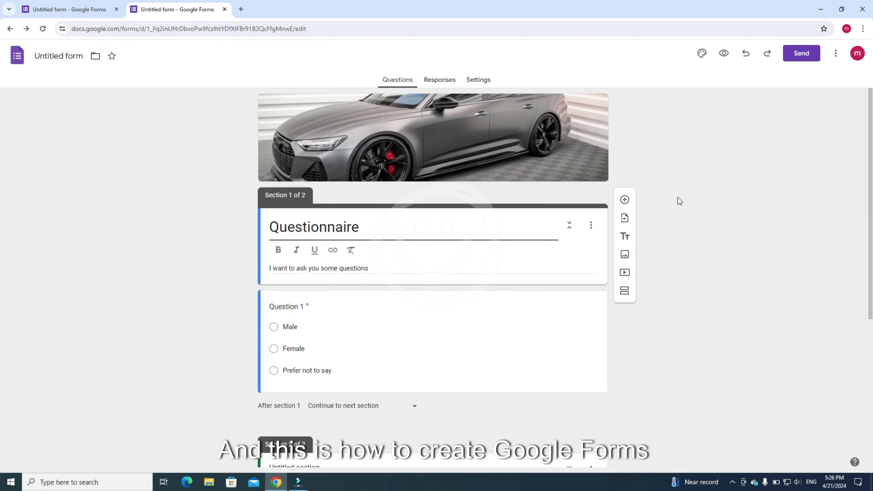